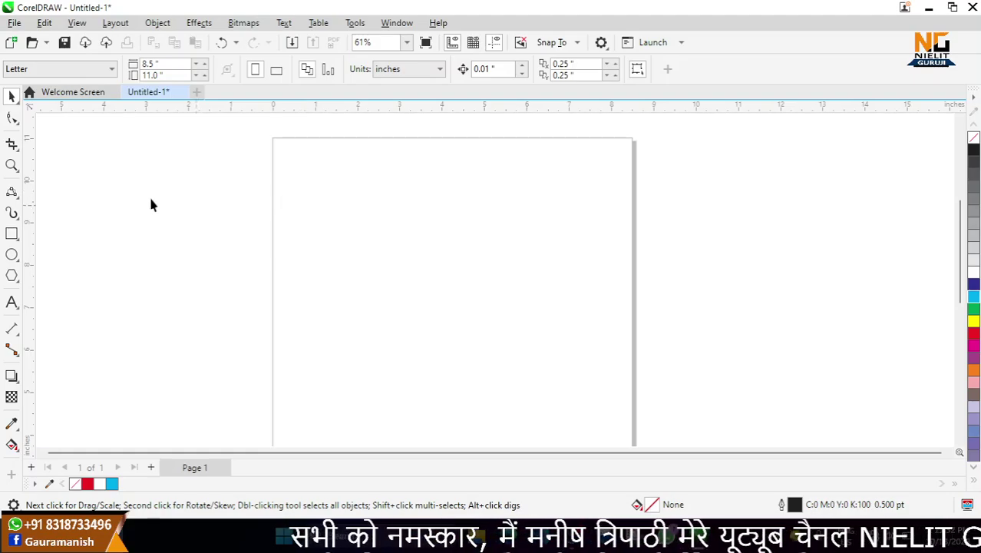
Step: Draw a rectangle about 6.55 by 1.38 inches near the top of the page and make its fill and outline dark blue
{"action": "left_click", "coordinate": [12, 235]}
{"action": "left_click_drag", "start_coordinate": [290, 215], "coordinate": [568, 273]}
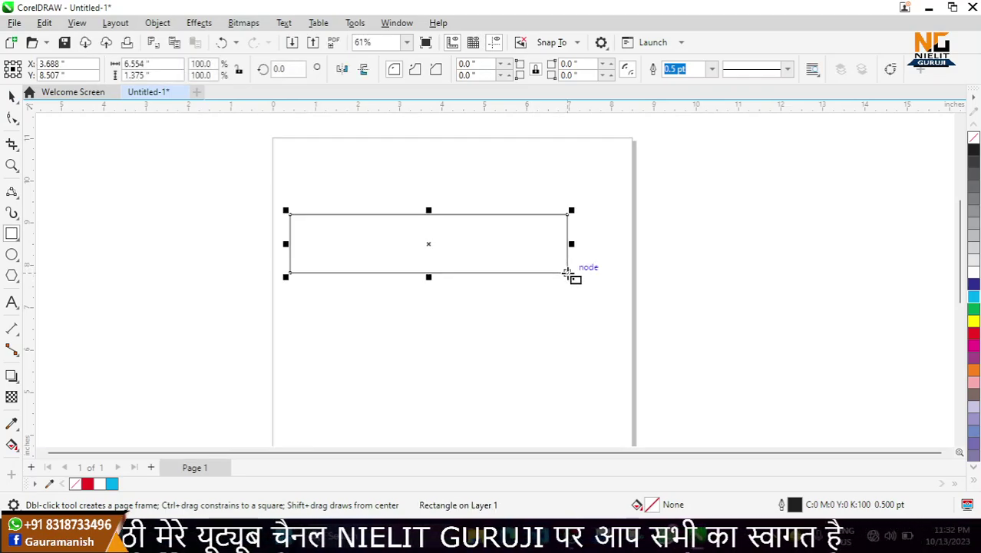
{"action": "left_click", "coordinate": [973, 285]}
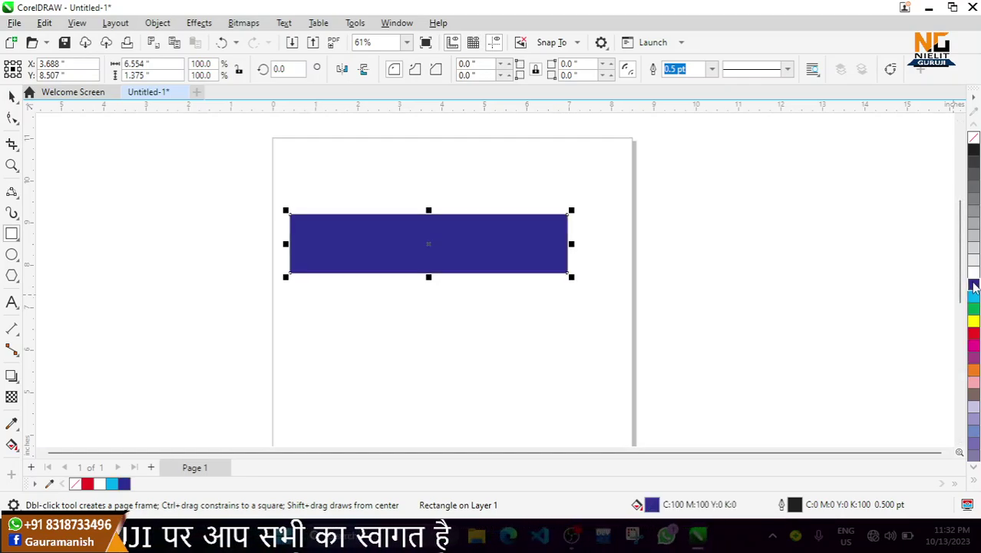
{"action": "right_click", "coordinate": [973, 285]}
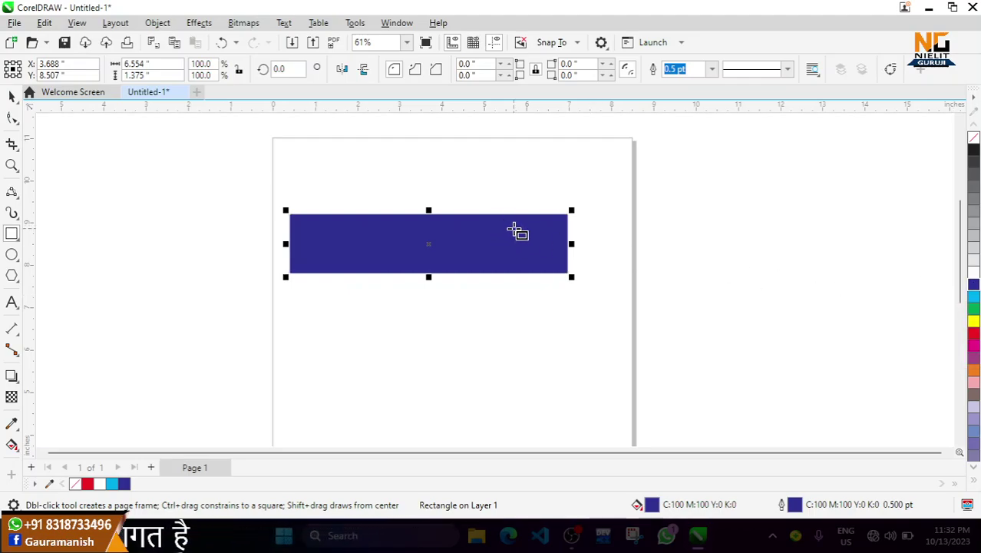
Step: Duplicate the blue rectangle, narrow the copy to about 1.88 inches, place it over the original's right end and fill it red
{"action": "key", "text": "ctrl+d"}
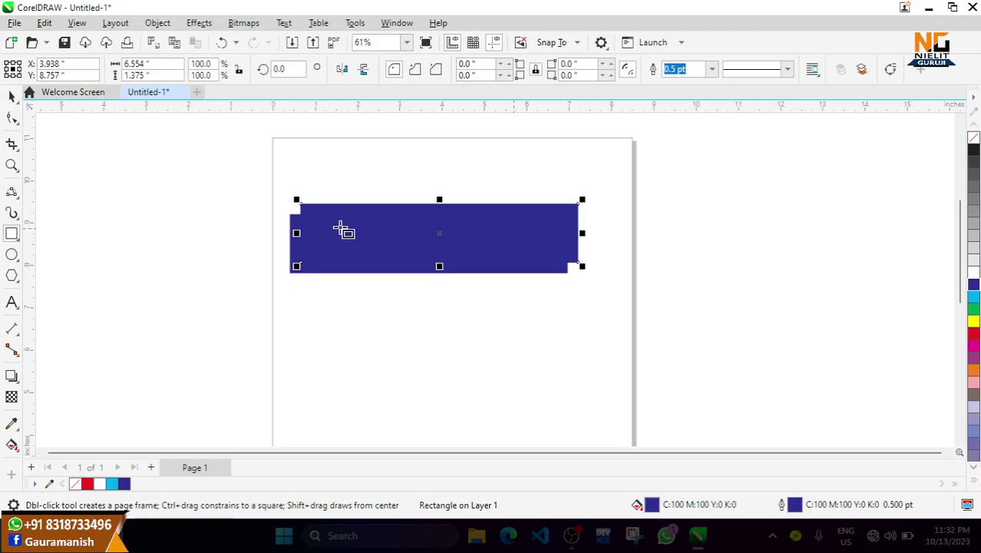
{"action": "left_click_drag", "start_coordinate": [310, 232], "coordinate": [495, 252]}
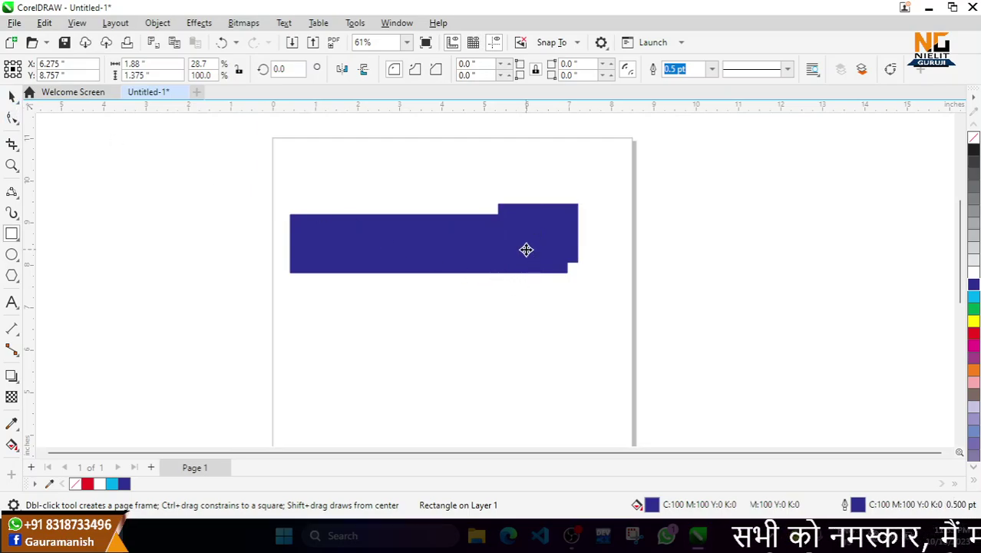
{"action": "mouse_move", "coordinate": [525, 247]}
{"action": "left_mouse_down"}
{"action": "mouse_move", "coordinate": [521, 272]}
{"action": "mouse_move", "coordinate": [516, 261]}
{"action": "left_mouse_up"}
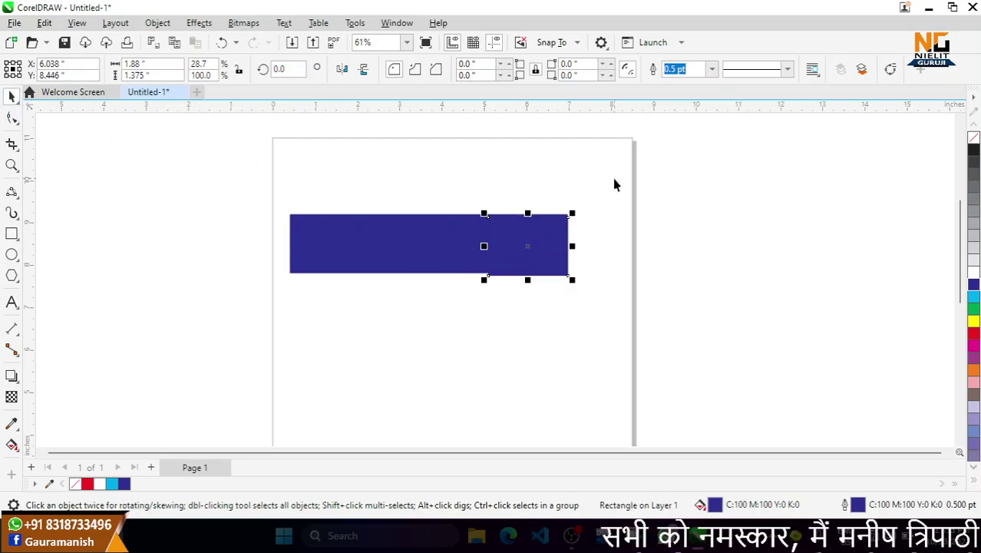
{"action": "left_click", "coordinate": [973, 333]}
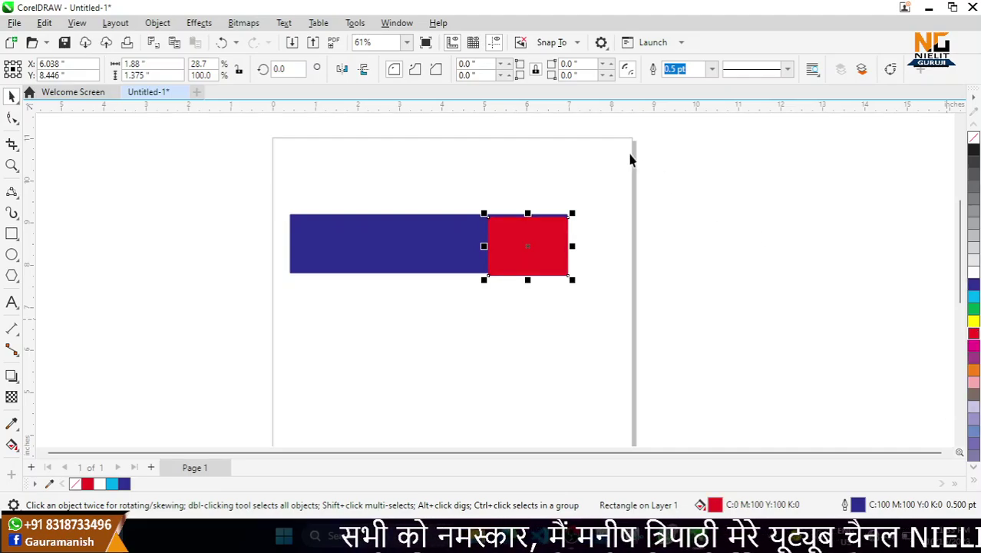
Step: Align the top edges of the red and blue rectangles
{"action": "left_click_drag", "start_coordinate": [630, 157], "coordinate": [227, 321]}
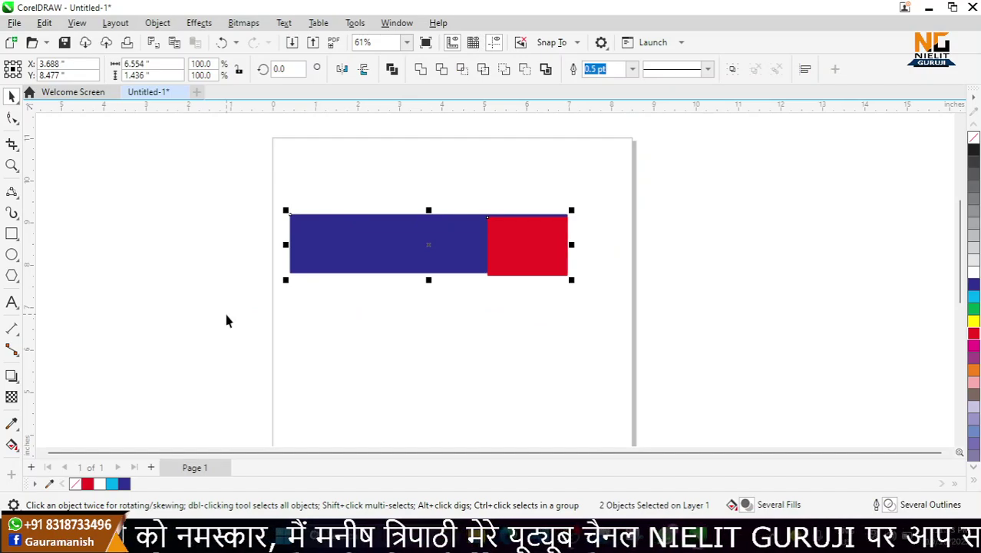
{"action": "key", "text": "t"}
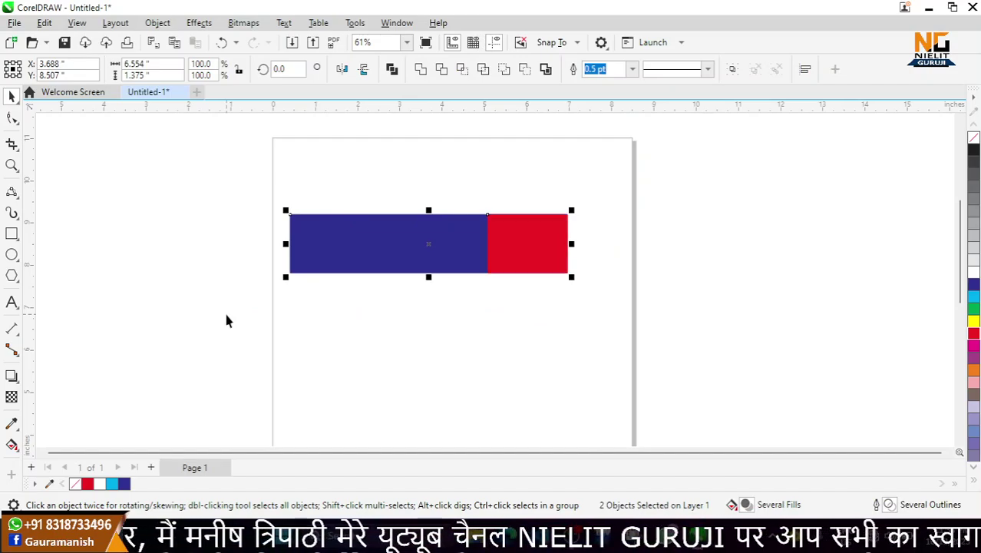
{"action": "left_click", "coordinate": [536, 339]}
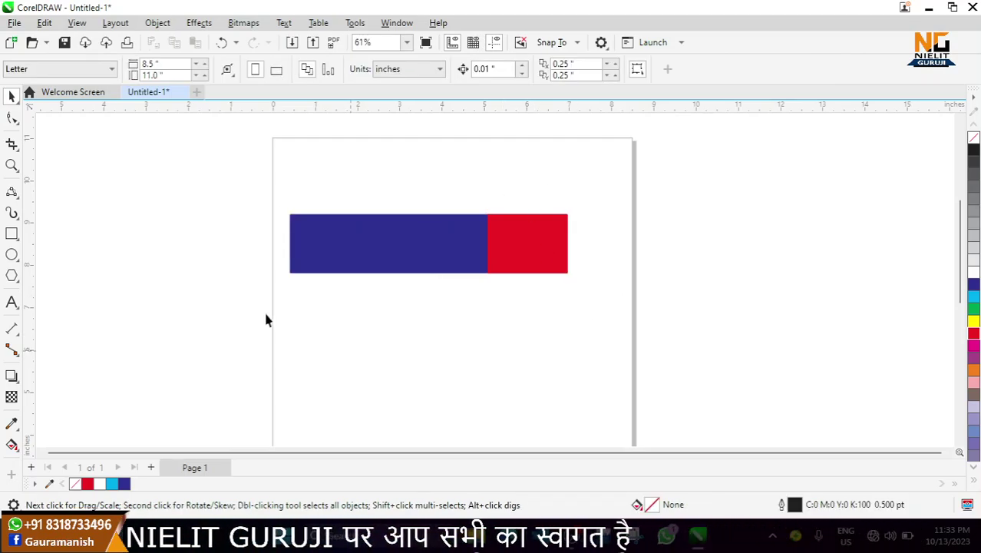
Step: Add the artistic text AIRCEL in the Impact font below the blue rectangle
{"action": "left_click", "coordinate": [13, 303]}
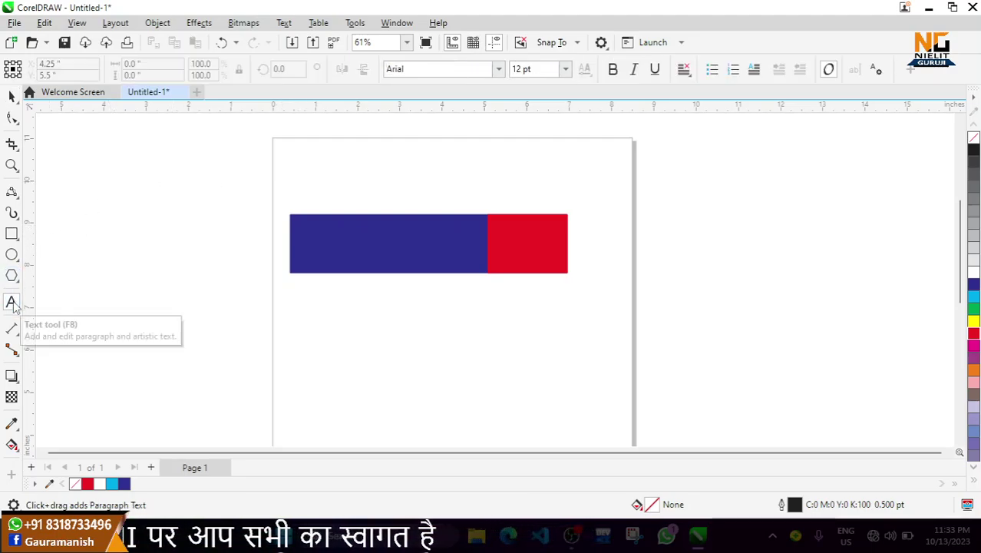
{"action": "left_click", "coordinate": [305, 319]}
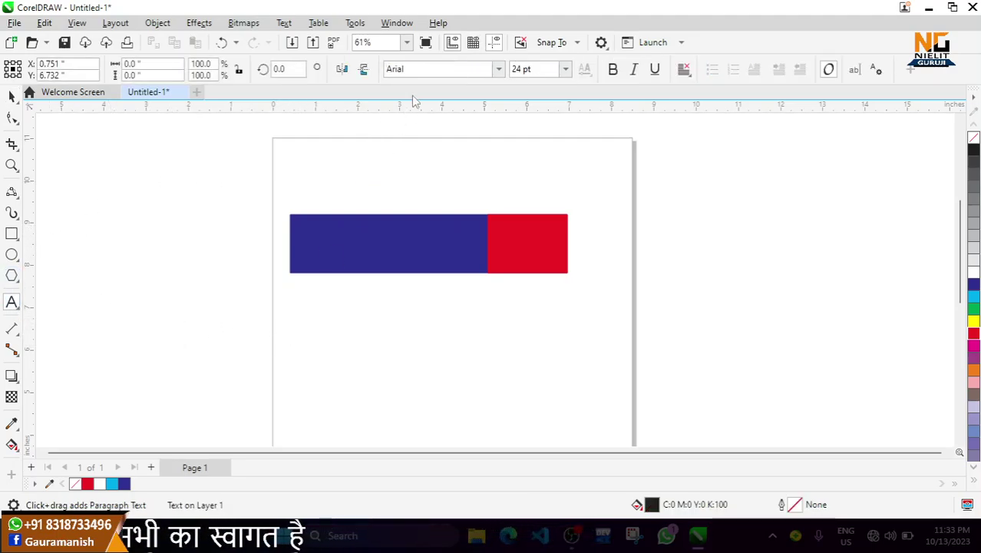
{"action": "left_click", "coordinate": [498, 70]}
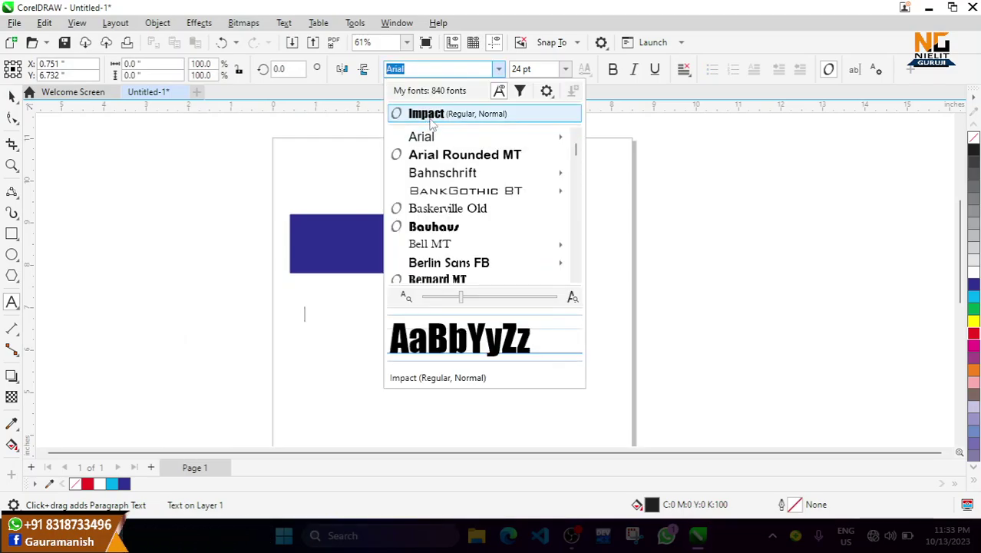
{"action": "left_click", "coordinate": [430, 120]}
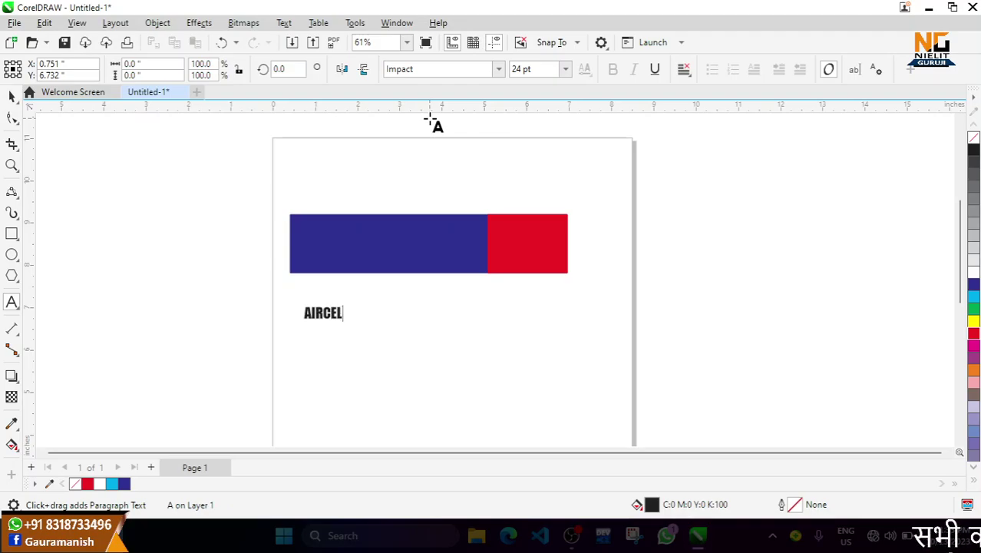
Step: Move the AIRCEL text onto the blue rectangle, fill it white and enlarge it to about 3.36 inches wide
{"action": "left_click", "coordinate": [12, 95]}
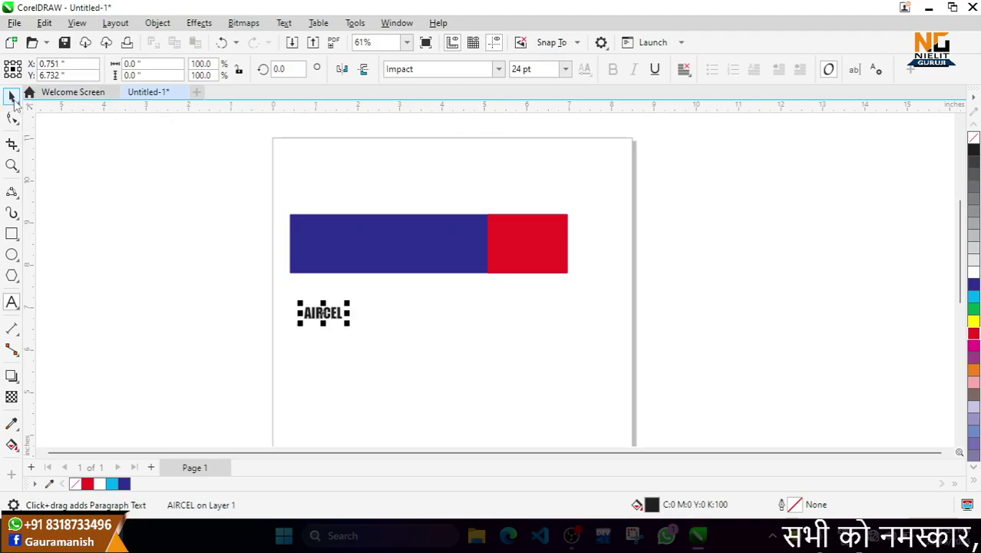
{"action": "left_click_drag", "start_coordinate": [335, 315], "coordinate": [329, 247]}
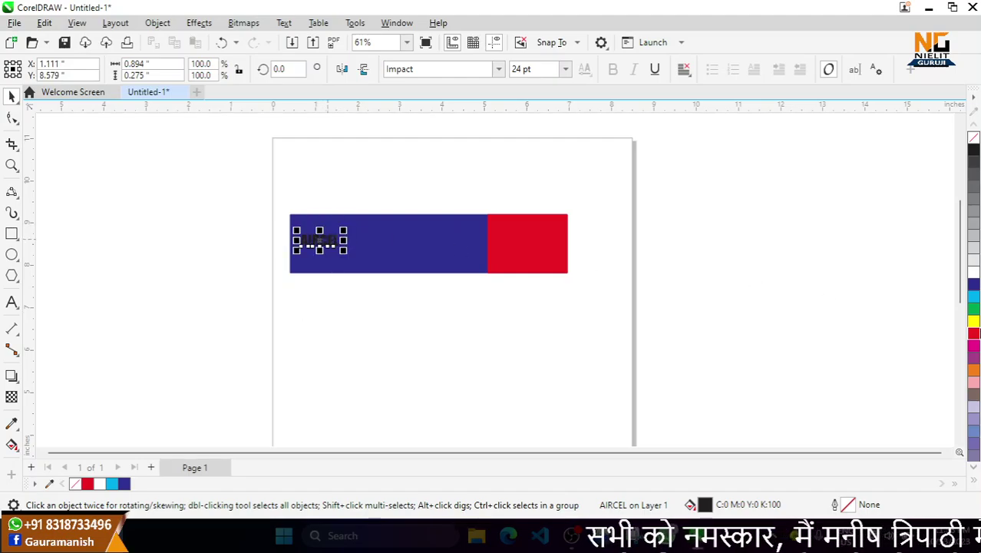
{"action": "left_click", "coordinate": [973, 270]}
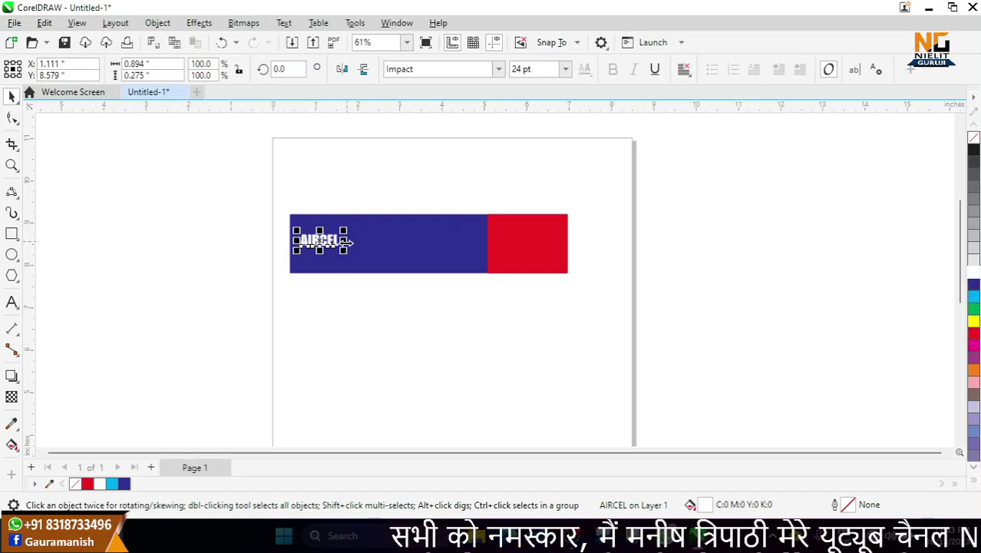
{"action": "left_click_drag", "start_coordinate": [344, 256], "coordinate": [449, 251]}
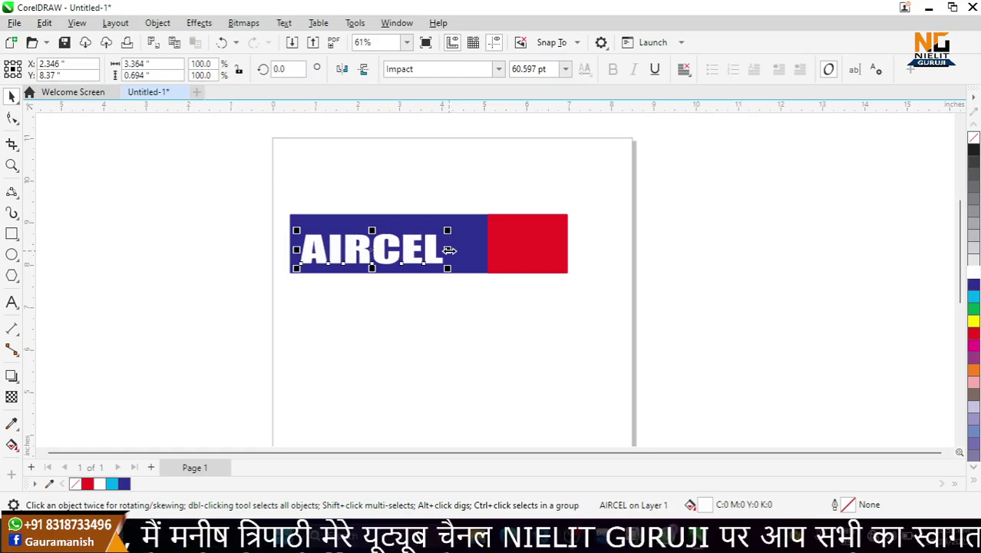
Step: Skew the AIRCEL text horizontally so its letters slant to the right
{"action": "left_click", "coordinate": [333, 249]}
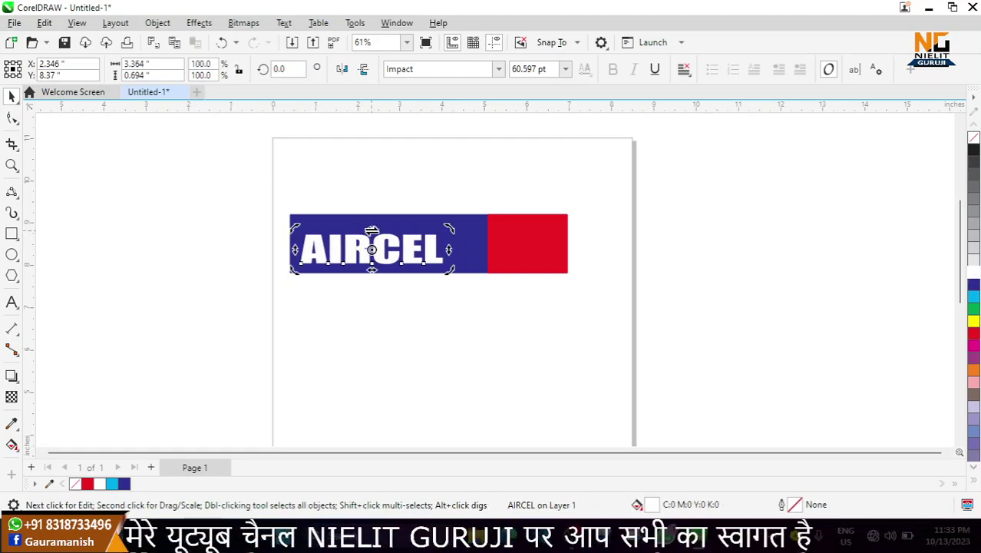
{"action": "mouse_move", "coordinate": [371, 230]}
{"action": "left_mouse_down"}
{"action": "mouse_move", "coordinate": [396, 231]}
{"action": "mouse_move", "coordinate": [370, 230]}
{"action": "left_mouse_up"}
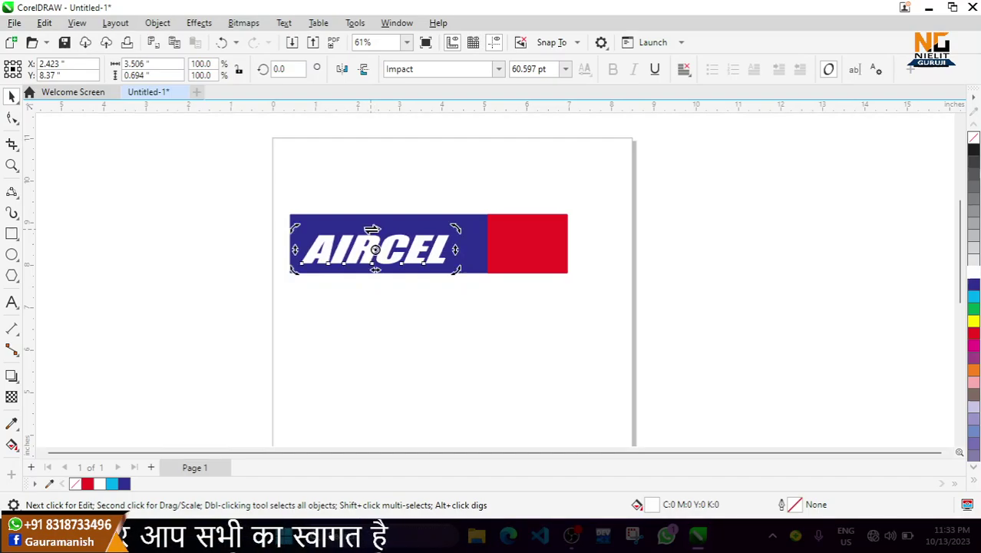
{"action": "left_click", "coordinate": [378, 366]}
Step: Stretch the slanted AIRCEL text to about 3.87 by 0.92 inches within the blue area
{"action": "left_click", "coordinate": [384, 247]}
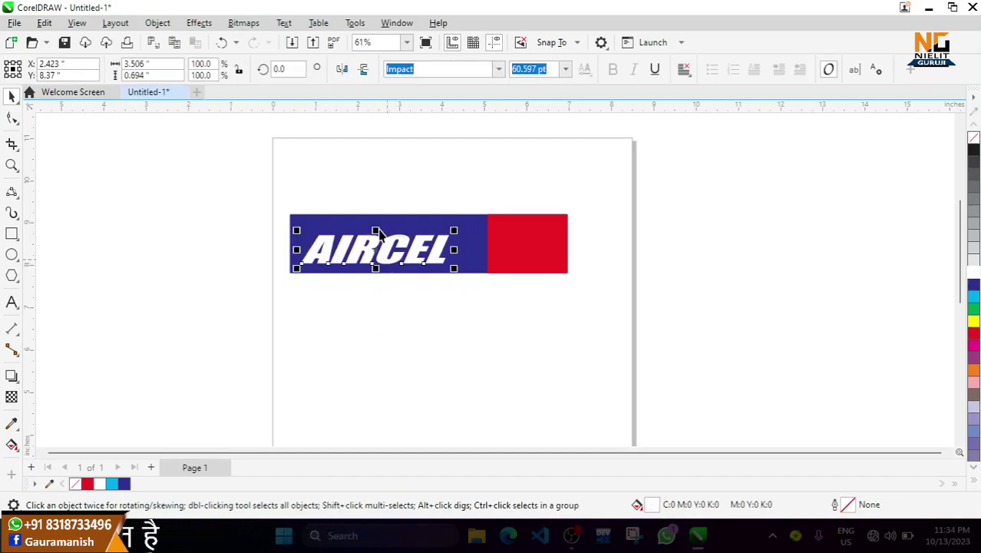
{"action": "left_click_drag", "start_coordinate": [378, 230], "coordinate": [376, 221]}
{"action": "left_click_drag", "start_coordinate": [455, 246], "coordinate": [469, 245]}
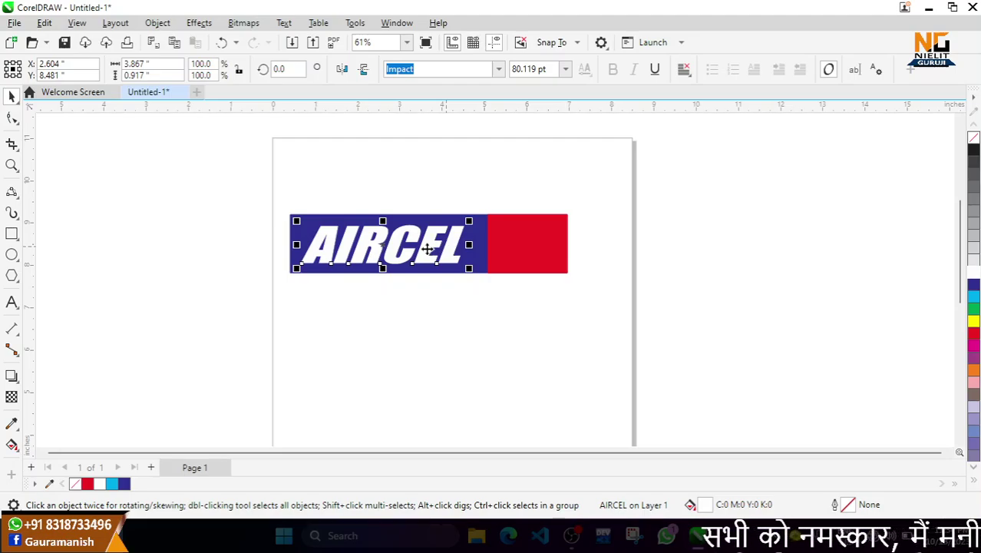
{"action": "left_click", "coordinate": [278, 198]}
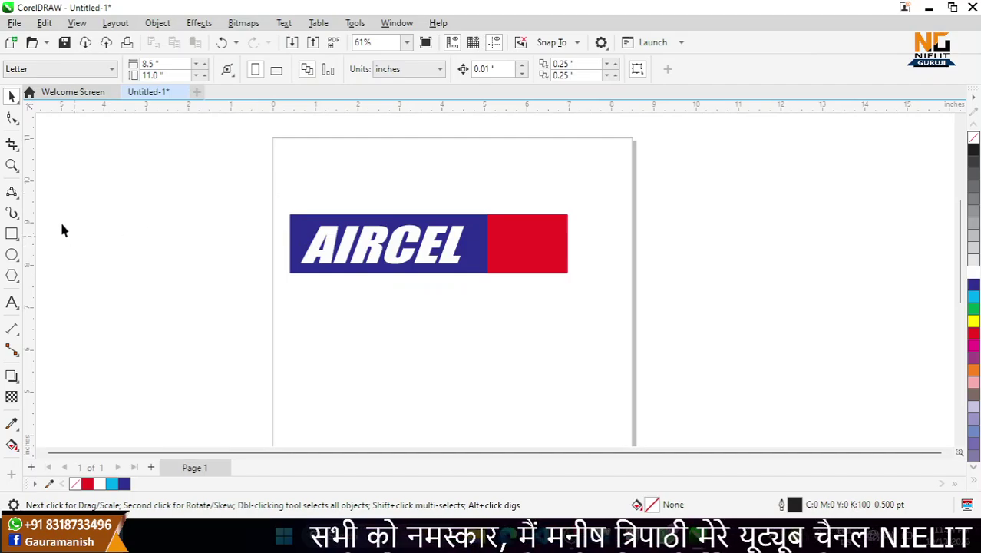
Step: Draw a closed crescent about 0.48 inches wide from two 3-point curves on the red block, with white fill and outline
{"action": "left_click", "coordinate": [13, 192]}
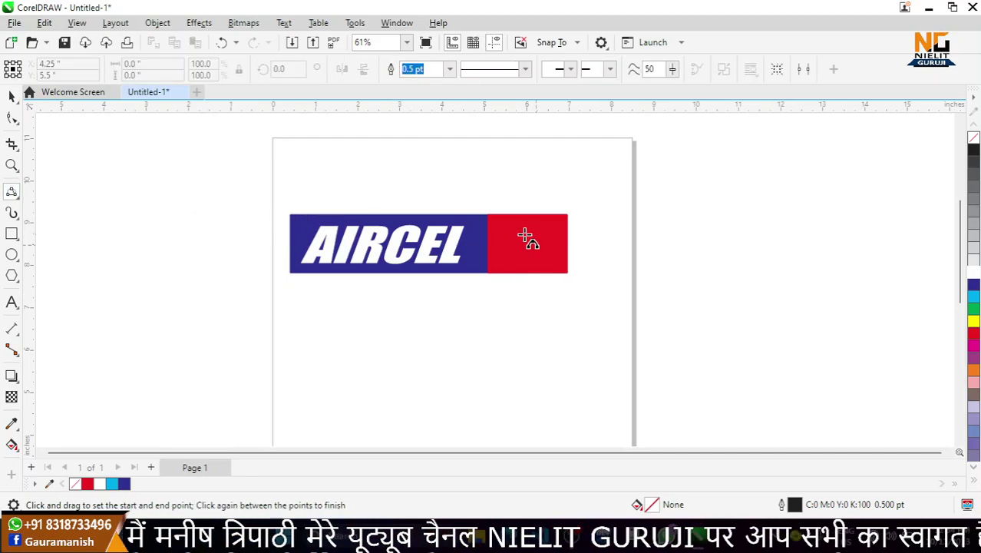
{"action": "scroll", "coordinate": [521, 238], "scroll_direction": "up", "scroll_amount": 3}
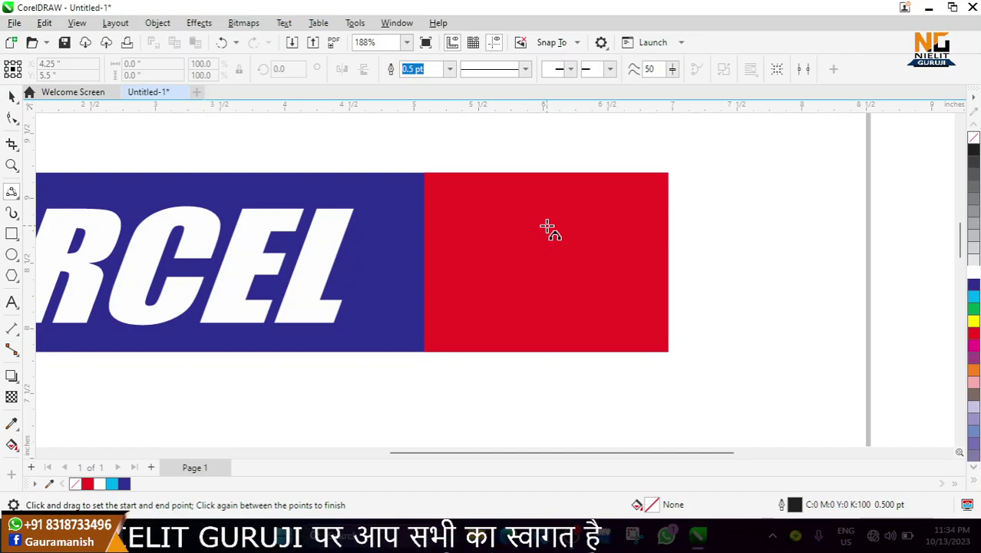
{"action": "left_click_drag", "start_coordinate": [547, 227], "coordinate": [608, 207]}
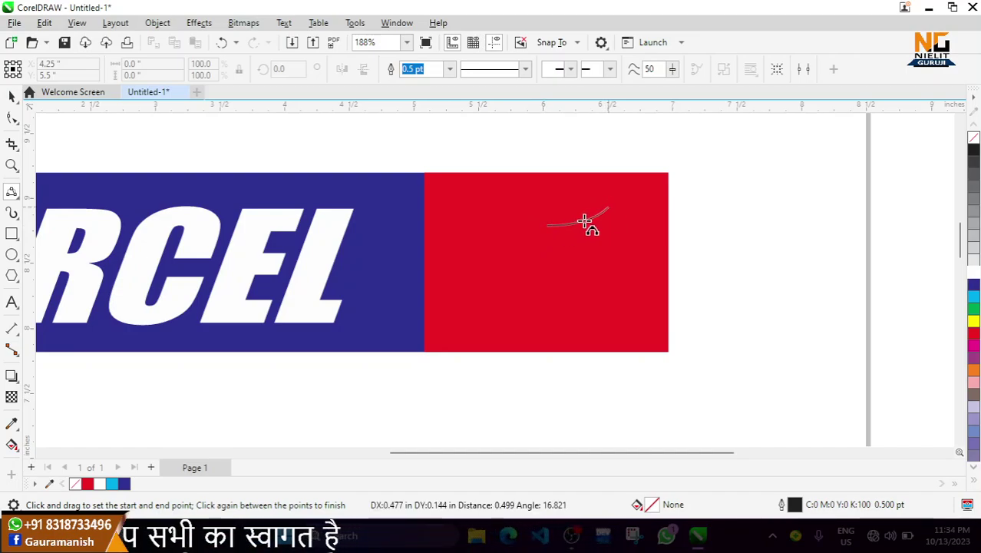
{"action": "left_click", "coordinate": [581, 223]}
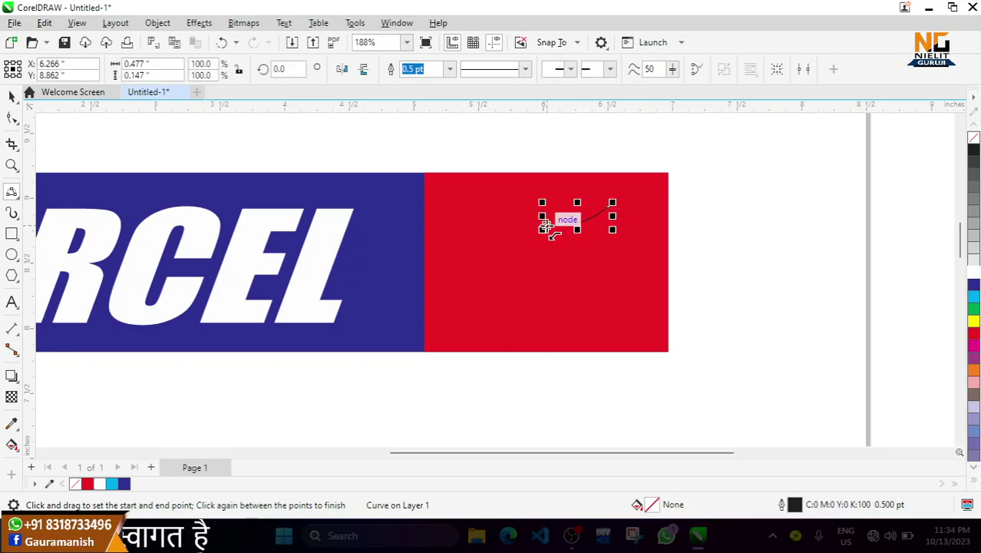
{"action": "left_click_drag", "start_coordinate": [546, 228], "coordinate": [611, 205]}
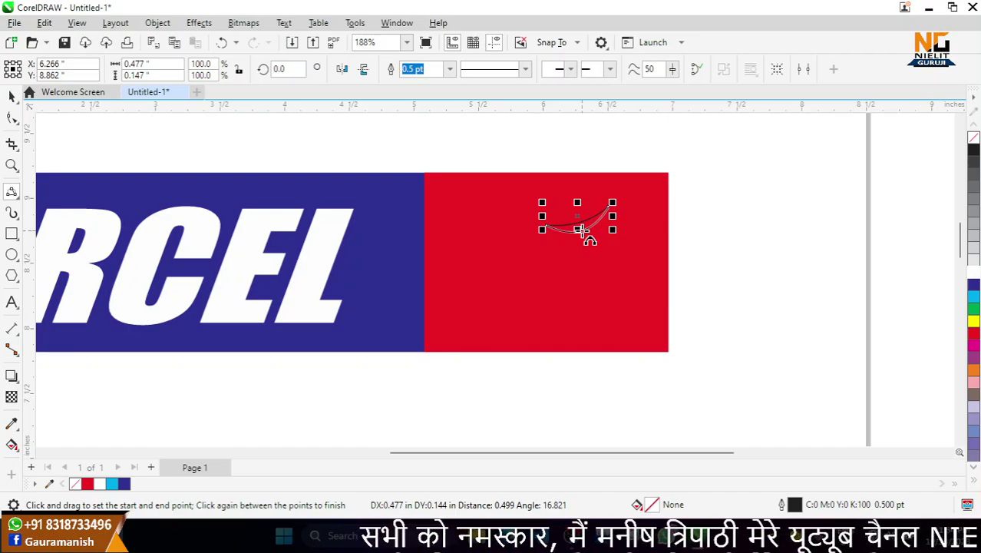
{"action": "left_click", "coordinate": [581, 230]}
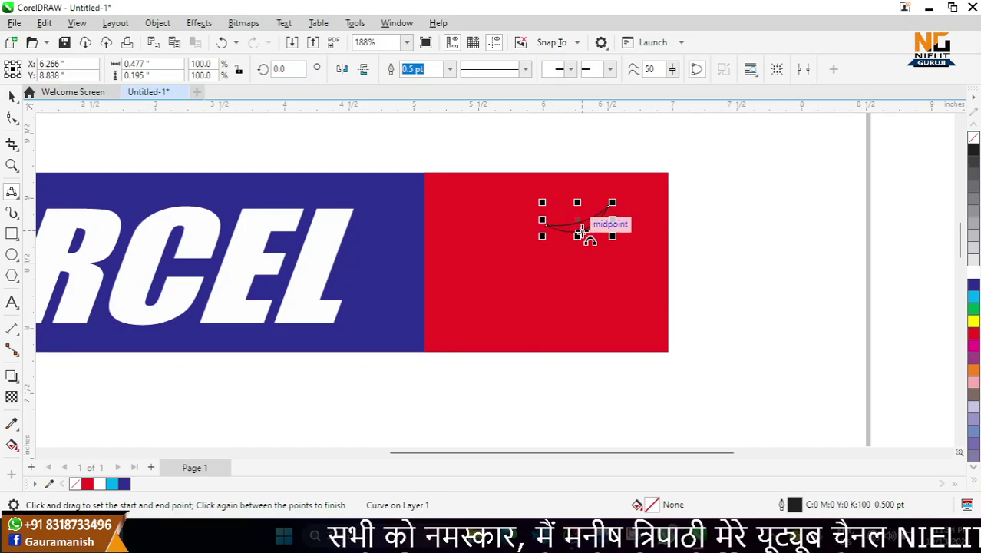
{"action": "left_click", "coordinate": [974, 274]}
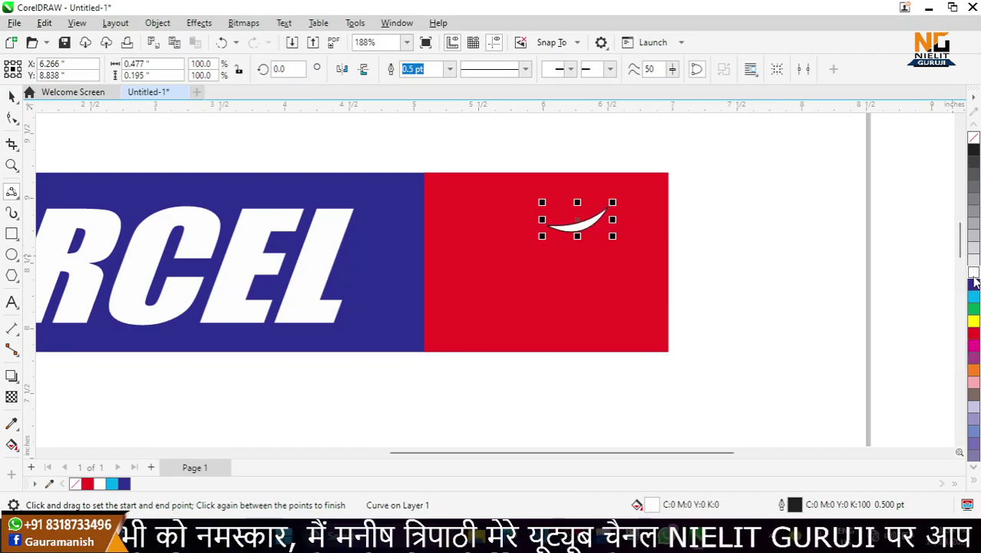
{"action": "right_click", "coordinate": [974, 276]}
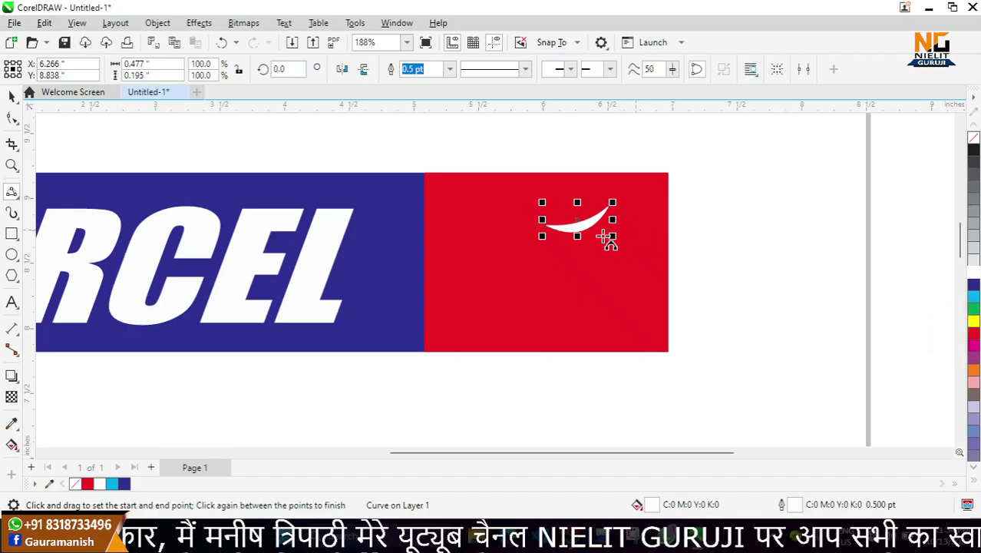
Step: Duplicate the white crescent, place the copy below and left of the original, and enlarge it proportionally to about 0.67 inches wide
{"action": "key", "text": "ctrl+d"}
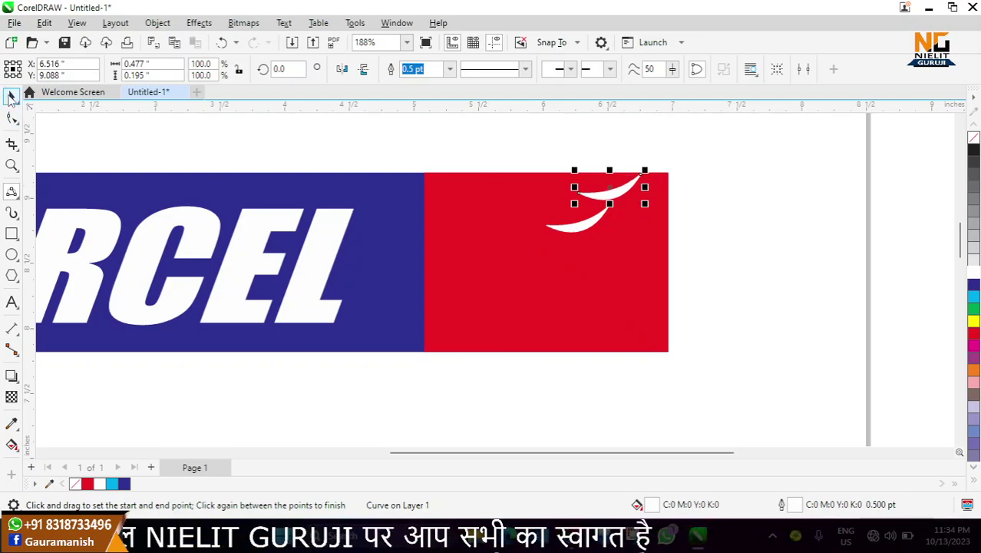
{"action": "left_click", "coordinate": [11, 98]}
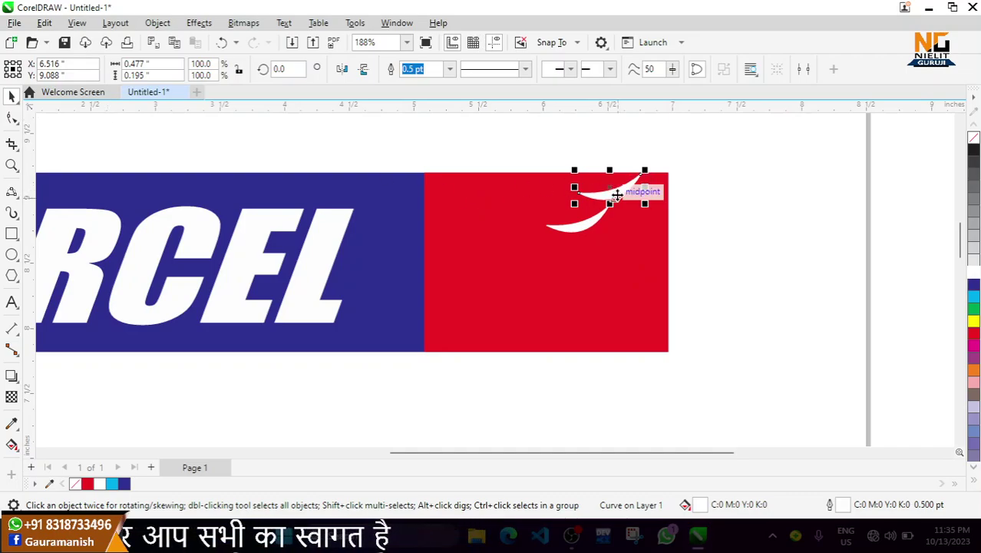
{"action": "left_click_drag", "start_coordinate": [615, 200], "coordinate": [546, 263]}
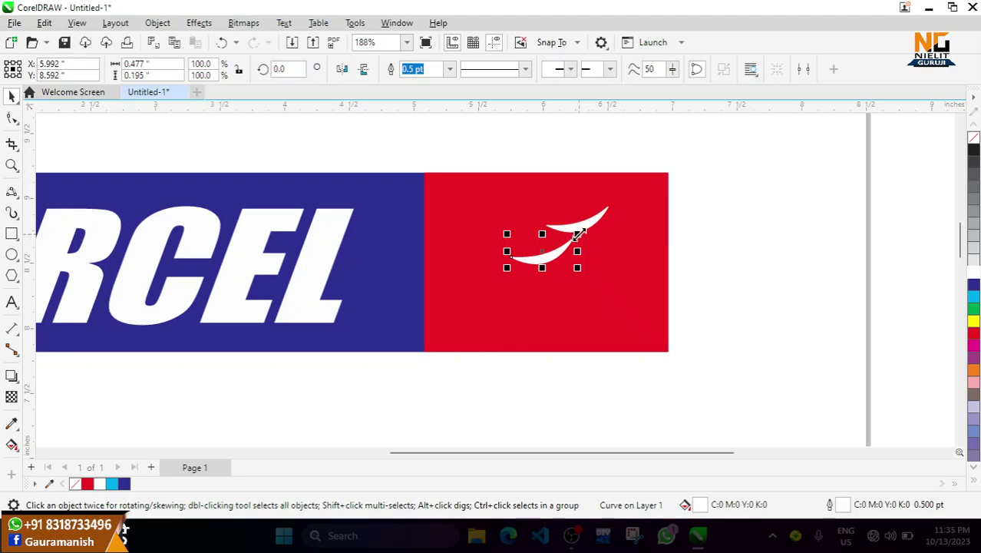
{"action": "left_click_drag", "start_coordinate": [590, 230], "coordinate": [615, 225]}
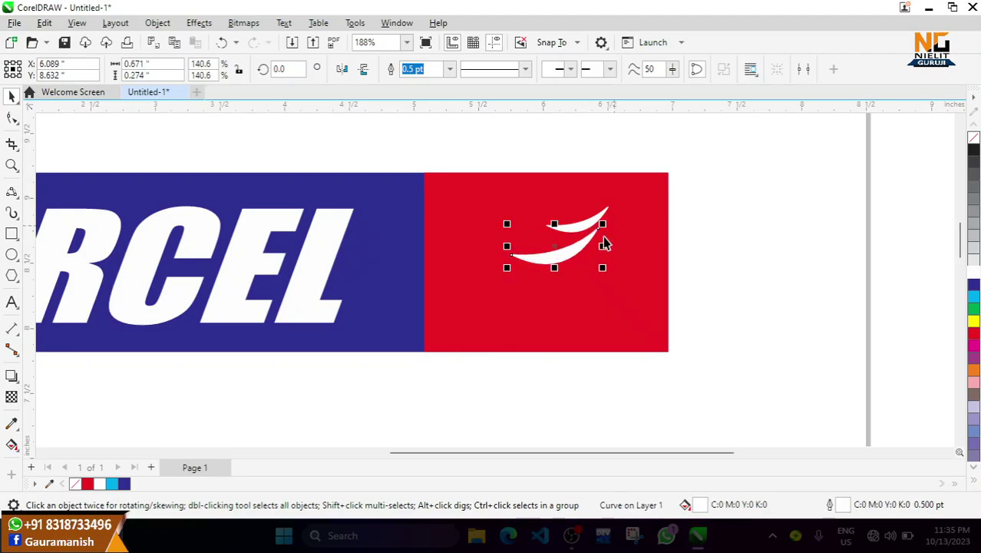
Step: Rotate the larger crescent about 4 degrees clockwise and repeat the duplication to add a third crescent about 0.89 inches wide below it
{"action": "left_click", "coordinate": [570, 252]}
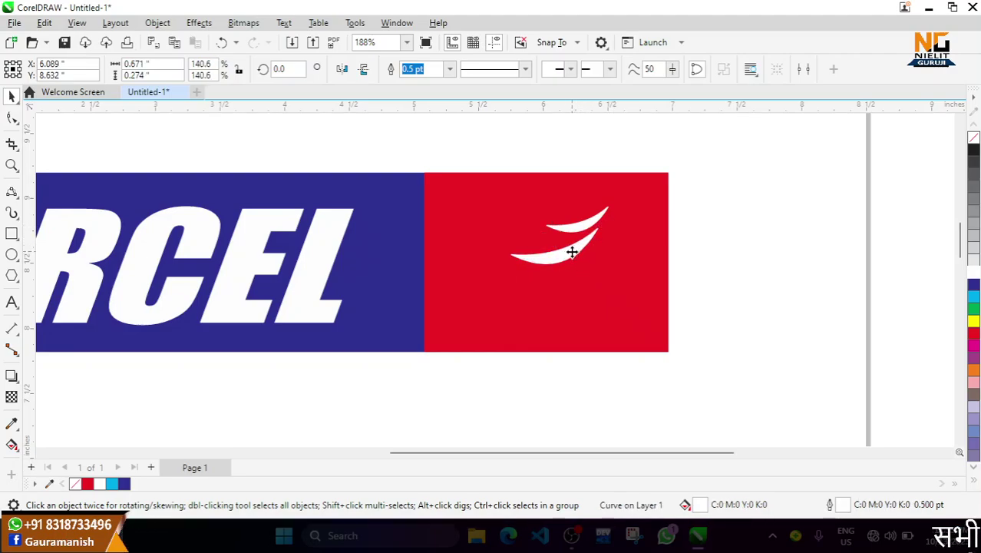
{"action": "mouse_move", "coordinate": [603, 233]}
{"action": "left_mouse_down"}
{"action": "mouse_move", "coordinate": [613, 215]}
{"action": "mouse_move", "coordinate": [616, 228]}
{"action": "left_mouse_up"}
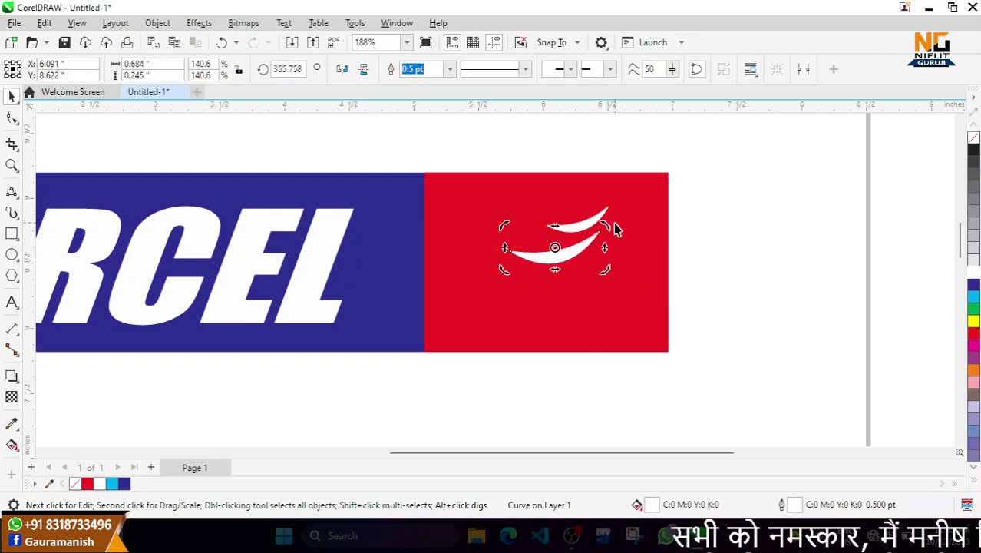
{"action": "key", "text": "ctrl+r"}
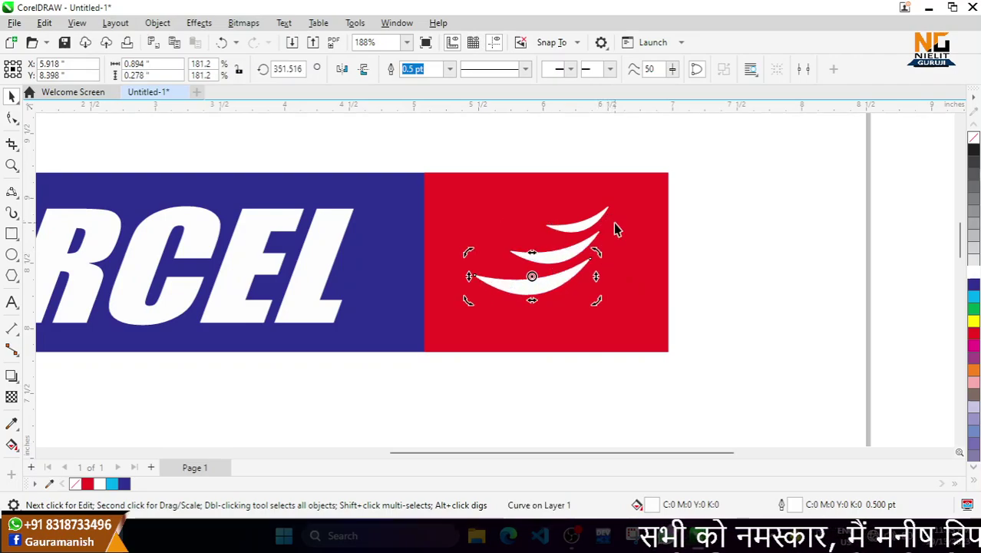
{"action": "left_click", "coordinate": [751, 220]}
Step: Stretch all three white crescents horizontally to a combined width of about 1.23 inches
{"action": "left_click_drag", "start_coordinate": [438, 139], "coordinate": [649, 346]}
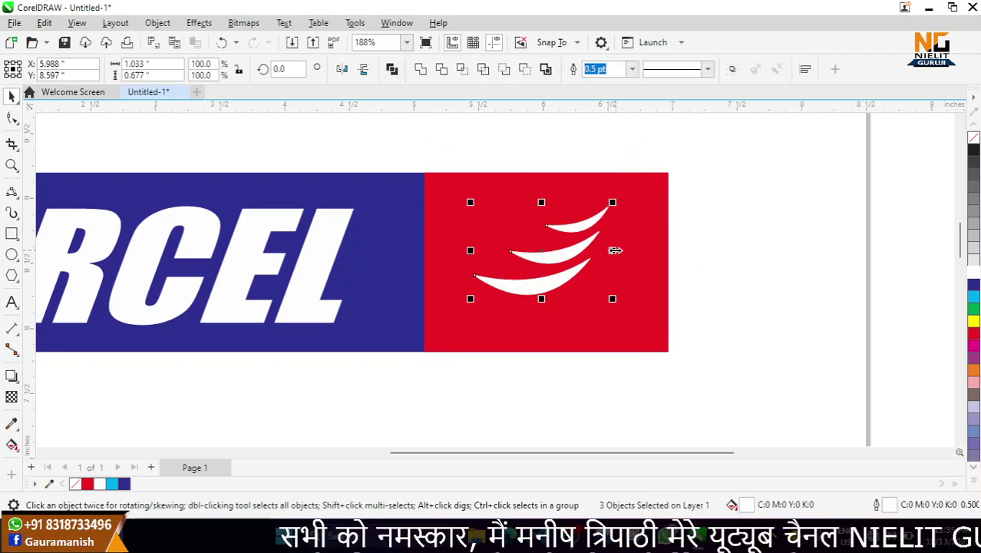
{"action": "left_click_drag", "start_coordinate": [616, 250], "coordinate": [639, 252]}
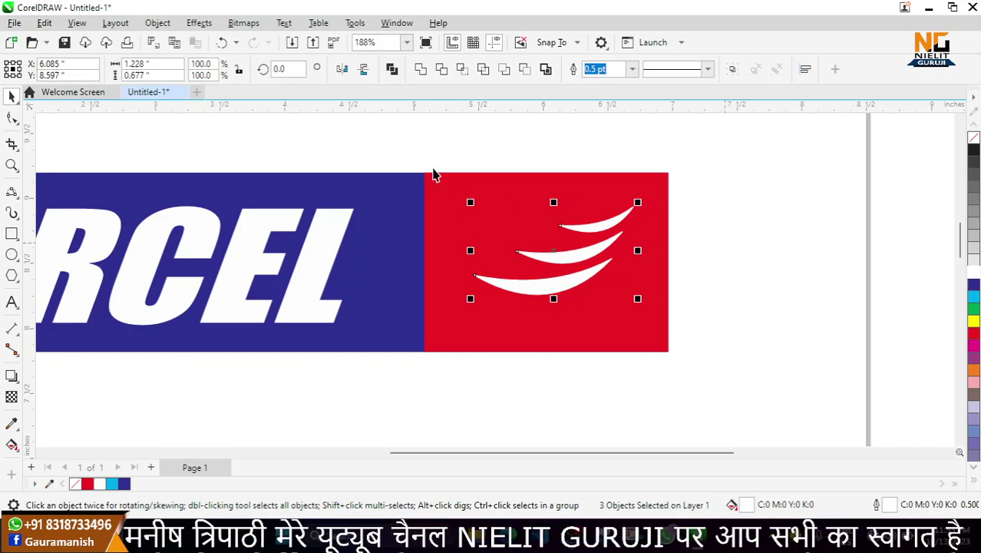
{"action": "left_click_drag", "start_coordinate": [392, 126], "coordinate": [673, 335]}
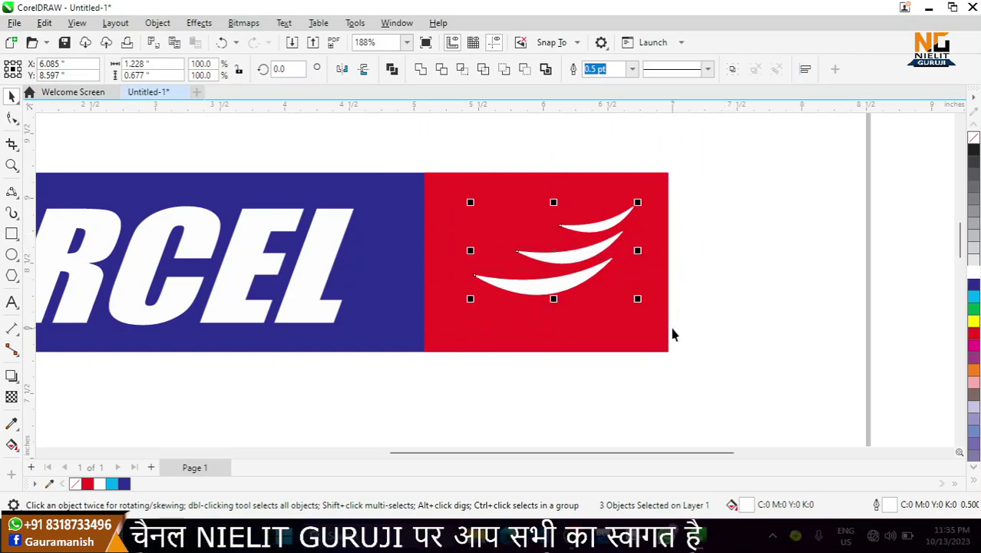
{"action": "left_click", "coordinate": [672, 335]}
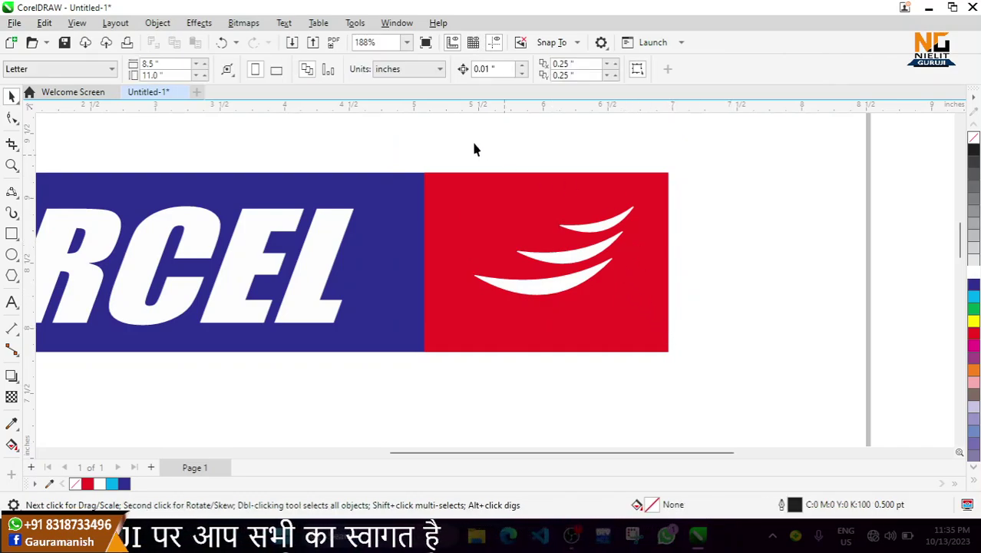
{"action": "left_click_drag", "start_coordinate": [413, 138], "coordinate": [748, 394]}
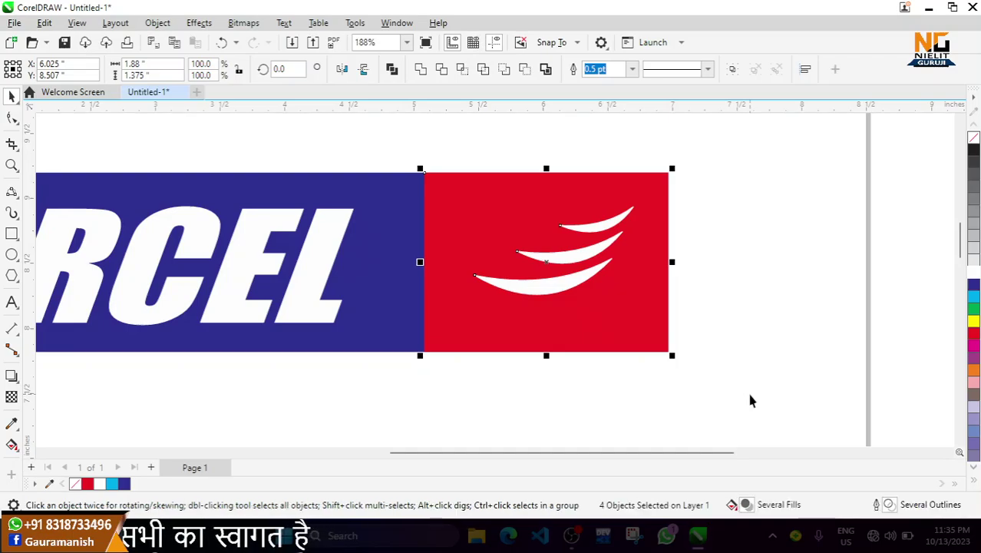
{"action": "key", "text": "ctrl+z"}
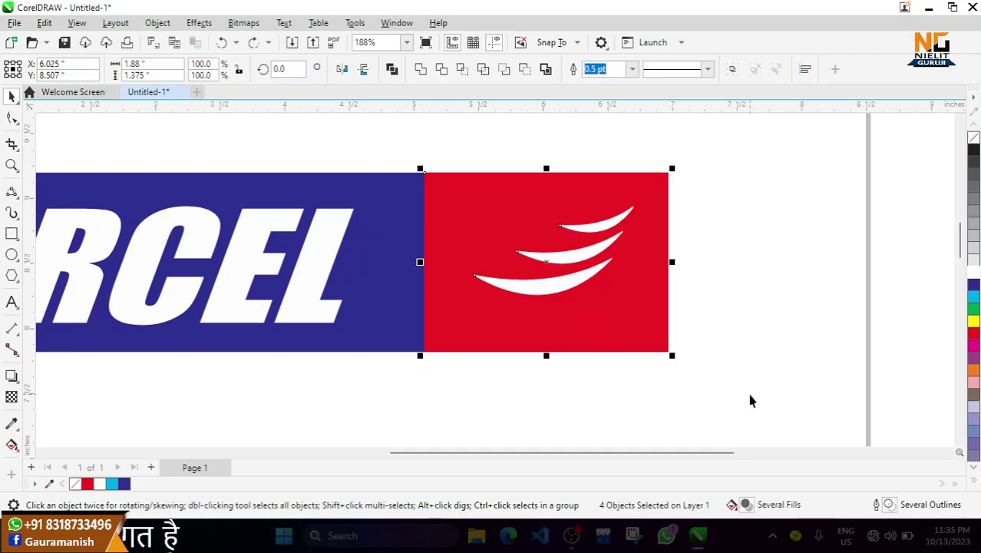
{"action": "left_click", "coordinate": [834, 347]}
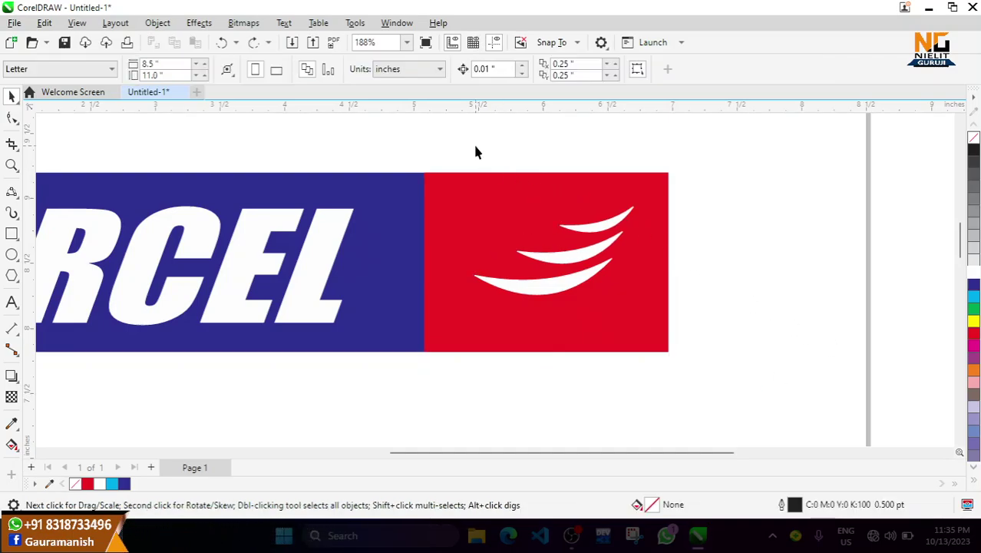
Step: Group the three white crescents on the red block into one object
{"action": "left_click_drag", "start_coordinate": [456, 142], "coordinate": [658, 321]}
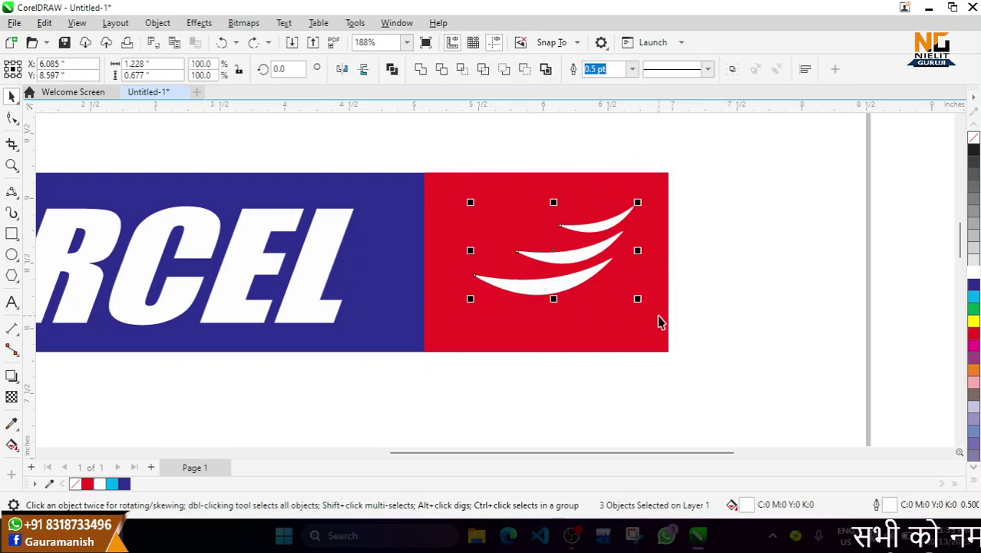
{"action": "key", "text": "ctrl+g"}
{"action": "left_click", "coordinate": [773, 300]}
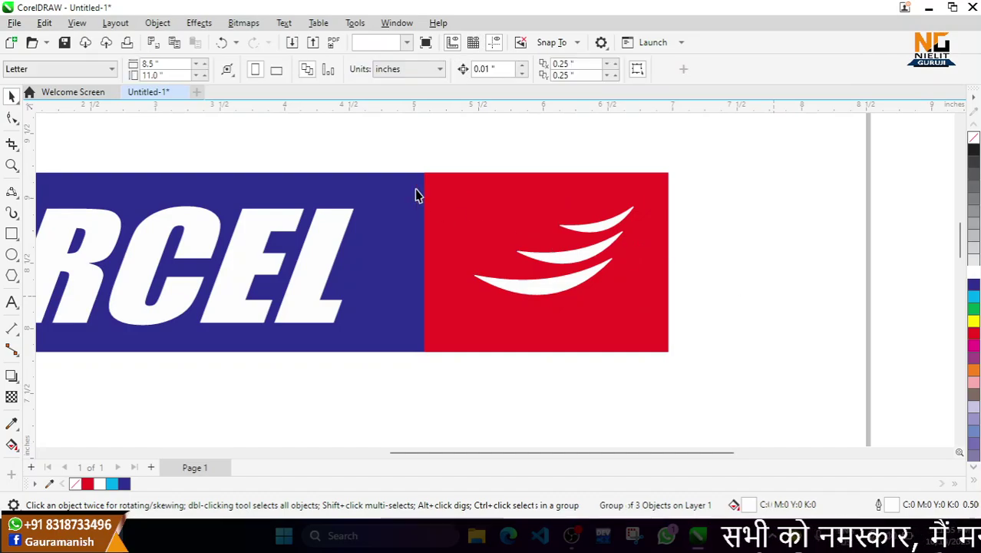
Step: Center the crescent group horizontally and vertically on the red block
{"action": "left_click_drag", "start_coordinate": [407, 146], "coordinate": [716, 412]}
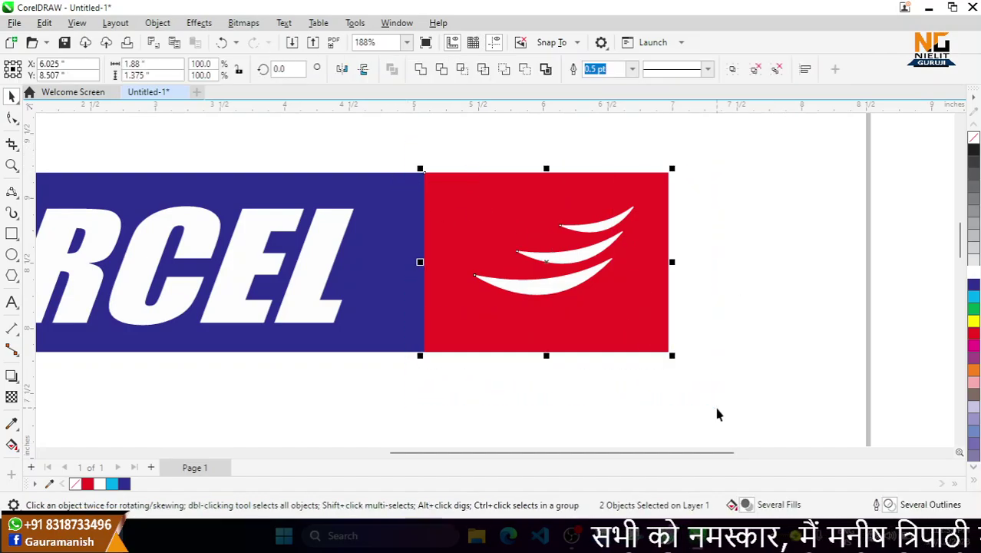
{"action": "key", "text": "e"}
{"action": "key", "text": "c"}
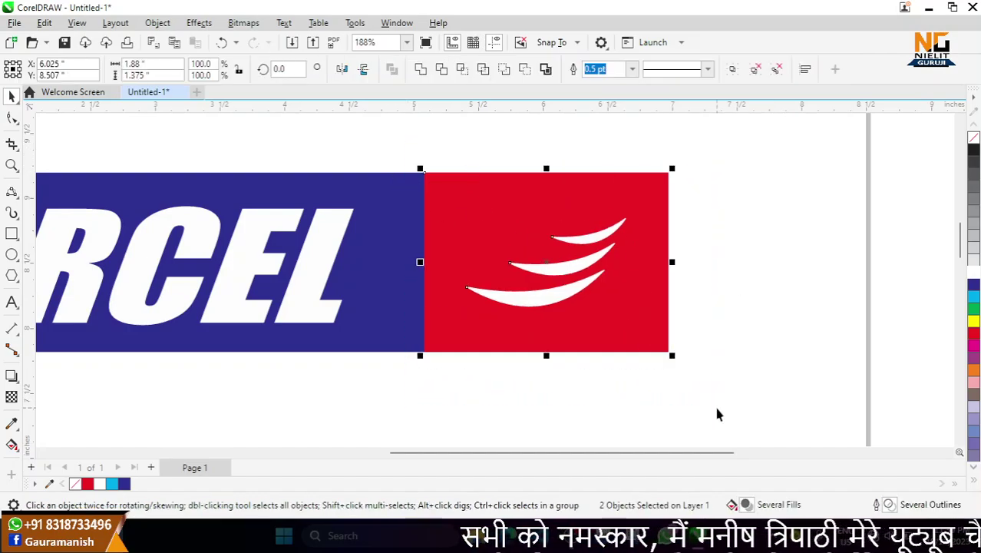
{"action": "left_click", "coordinate": [770, 355]}
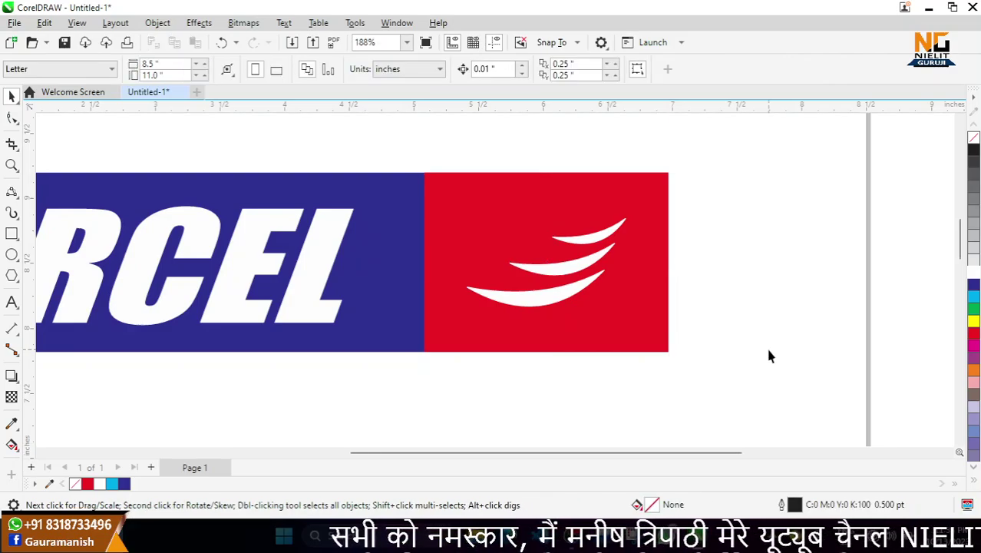
{"action": "scroll", "coordinate": [770, 355], "scroll_direction": "down", "scroll_amount": 3}
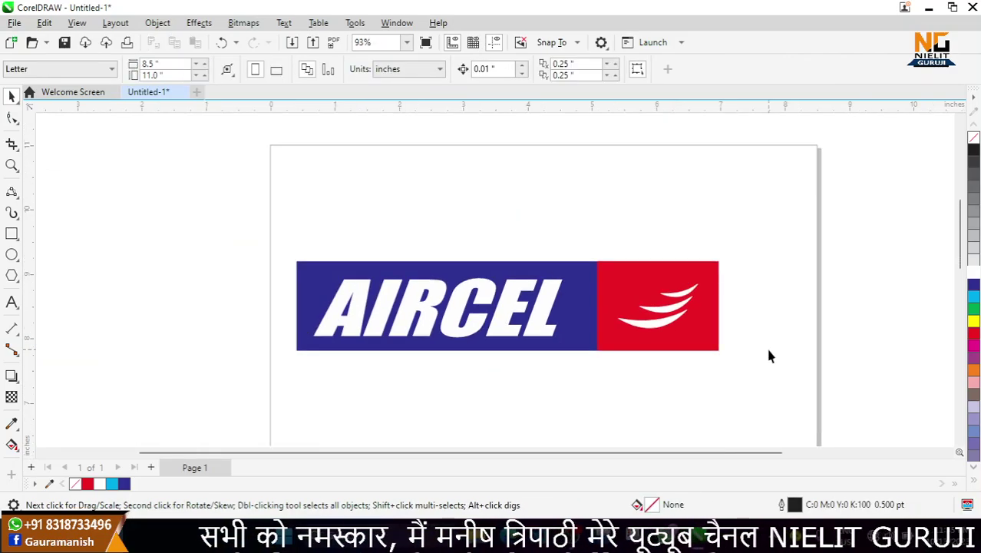